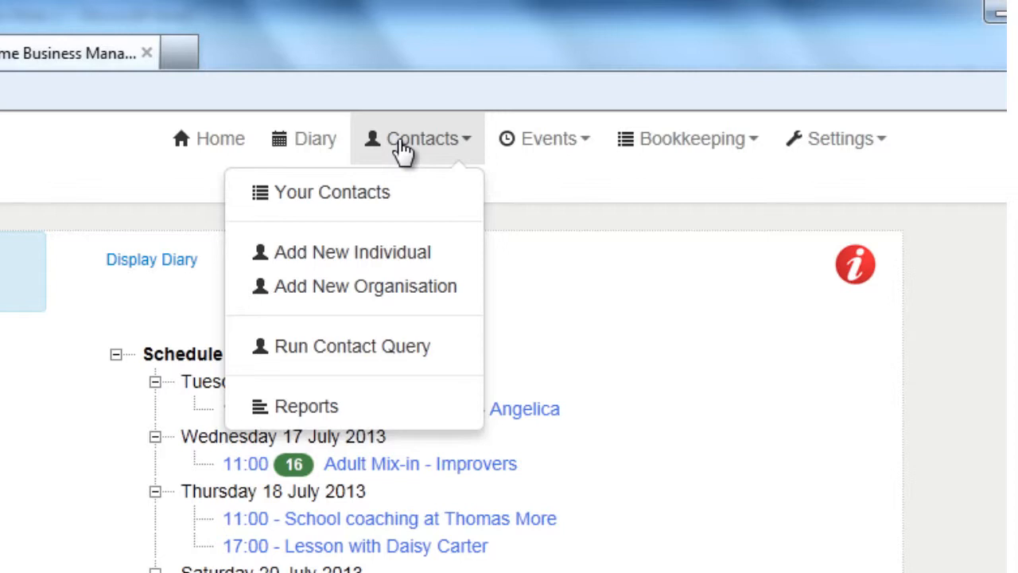
Start a new individual contact and enter the person's name, street, town, county and post code
left_click(388, 253)
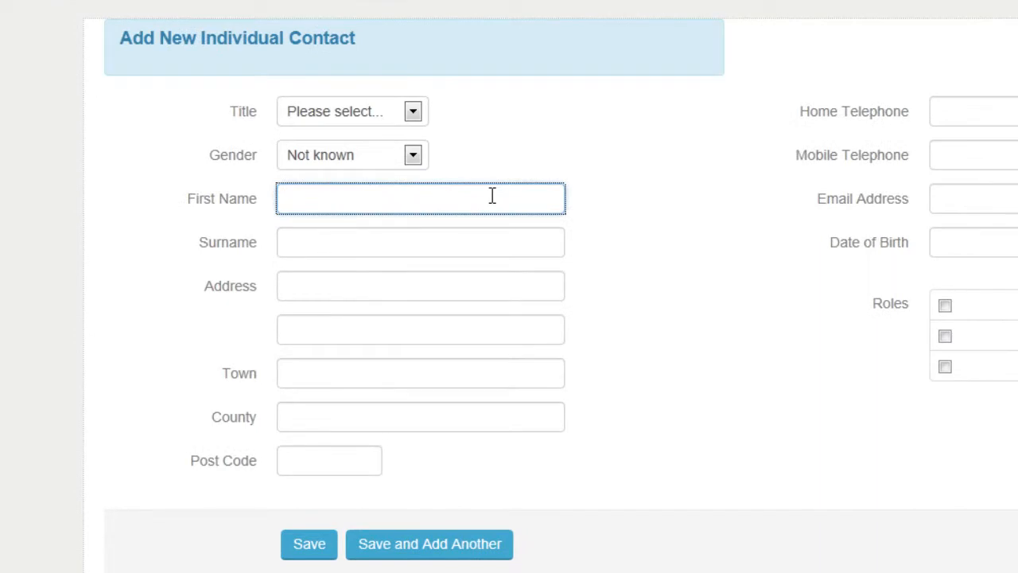
key("Tab")
key("Tab")
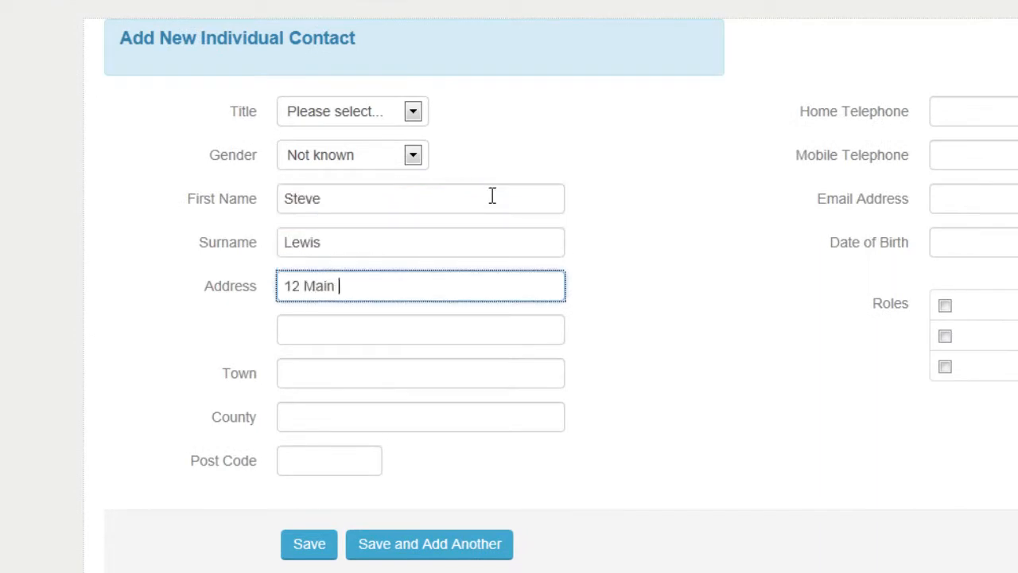
key("Tab")
key("Tab")
type("Biscester")
key("Tab")
type("Ox")
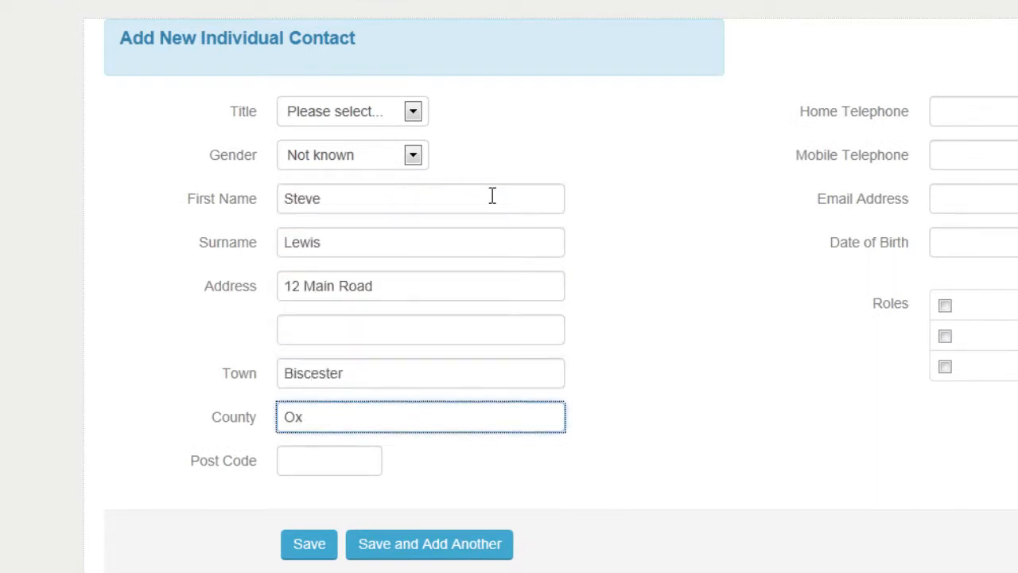
type("fordshire")
key("Tab")
type("OX12")
type(" 5rt")
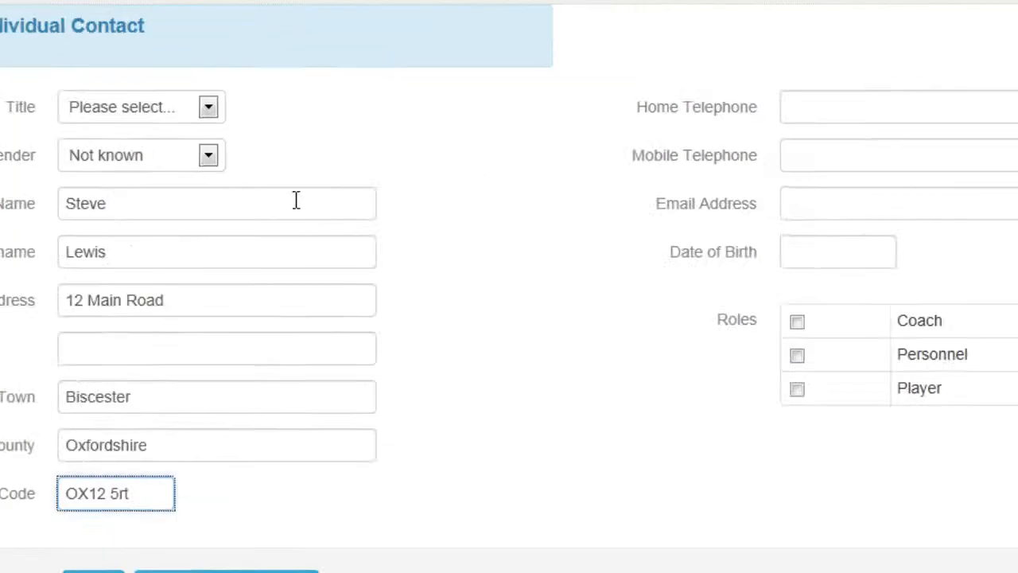
Fill in the contact's home phone, mobile phone, e-mail address and date of birth
key("Tab")
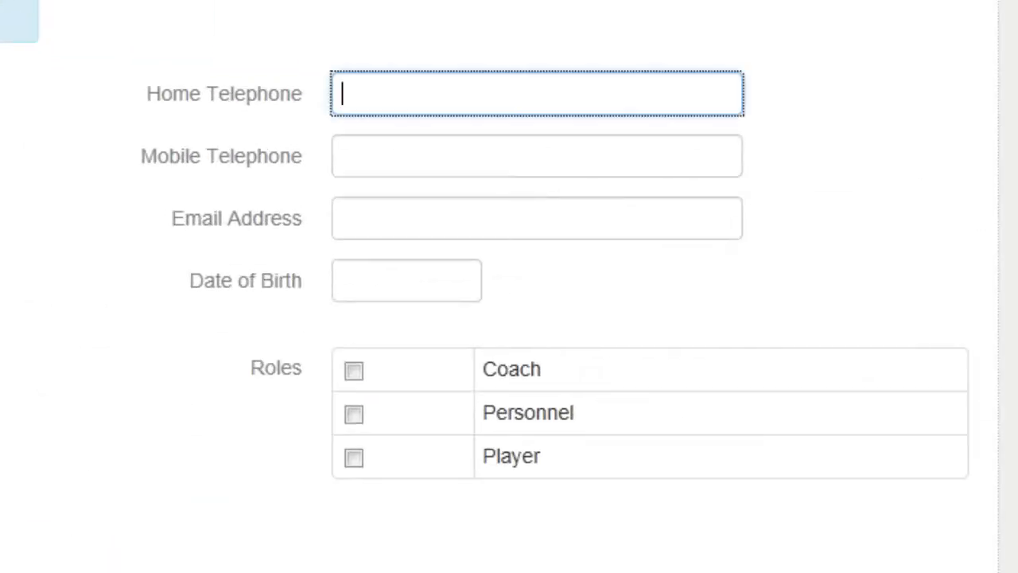
key("Tab")
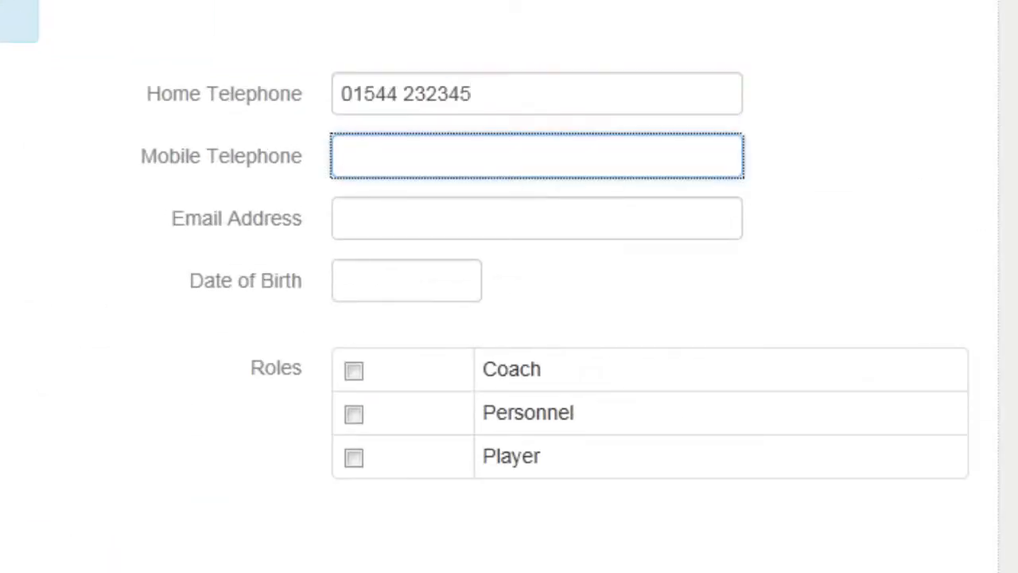
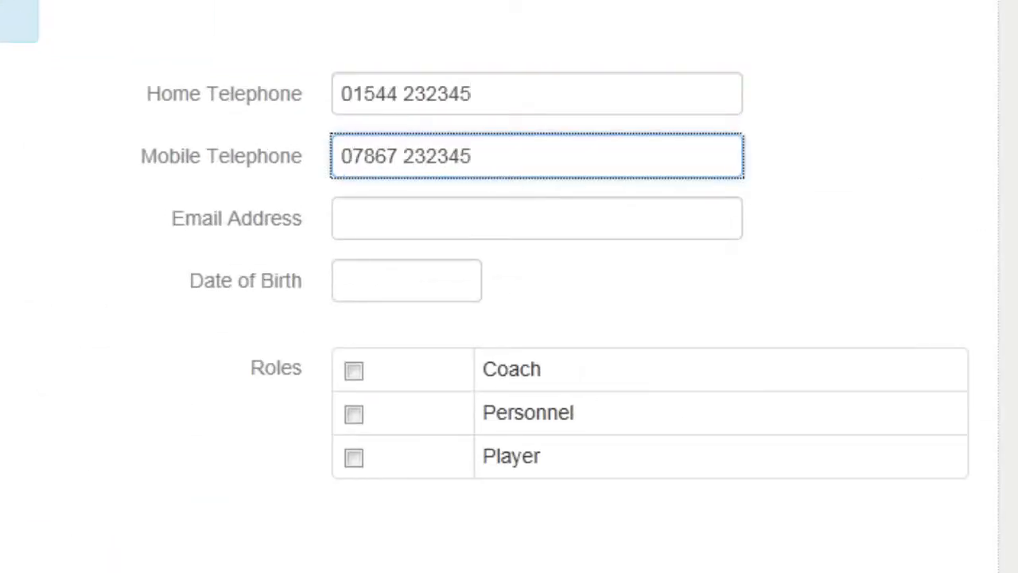
key("Tab")
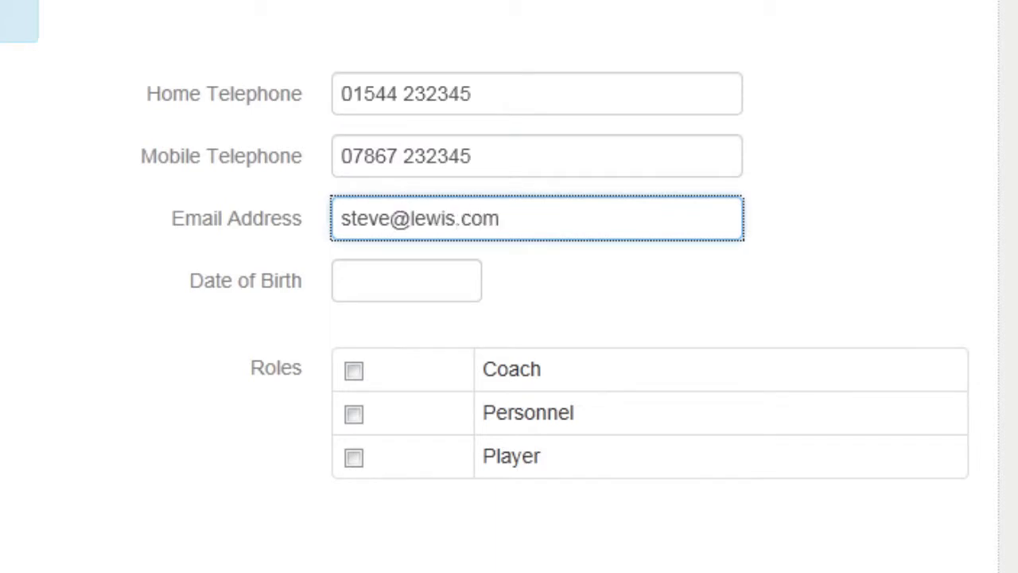
key("Tab")
type("12/07/1975")
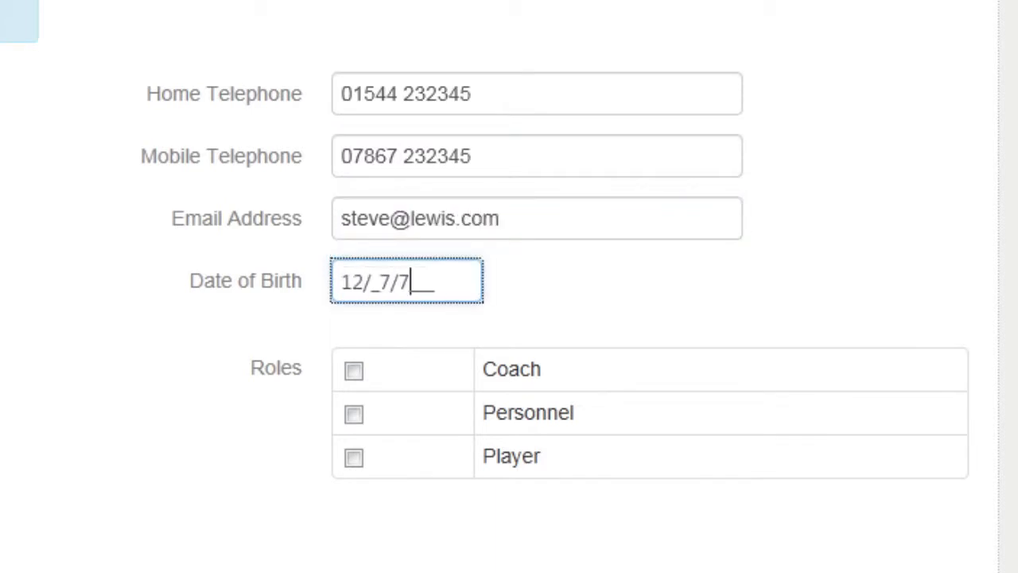
key("Tab")
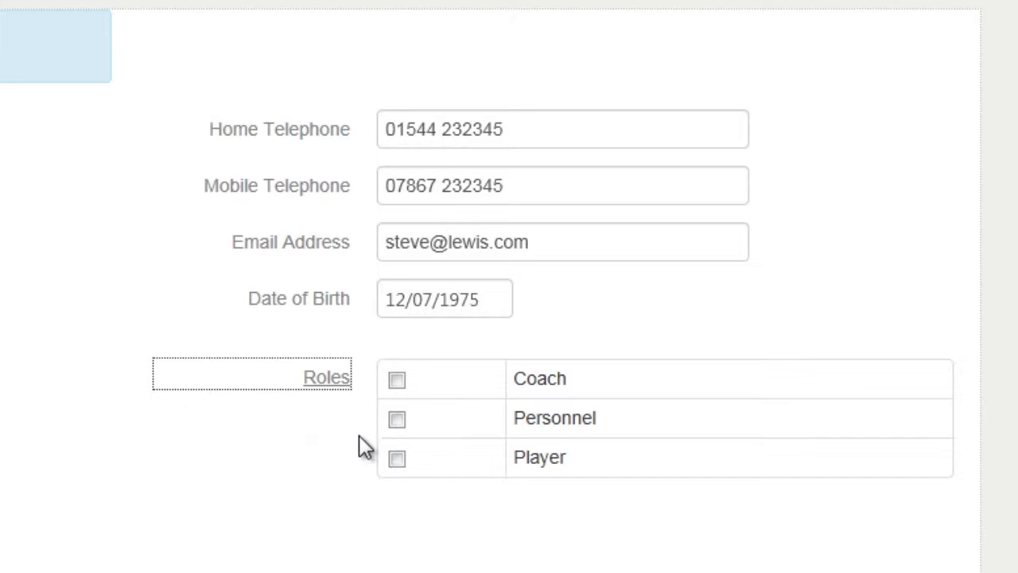
Tick only the Player role, clearing Personnel and Coach again, and save the contact
left_click(397, 459)
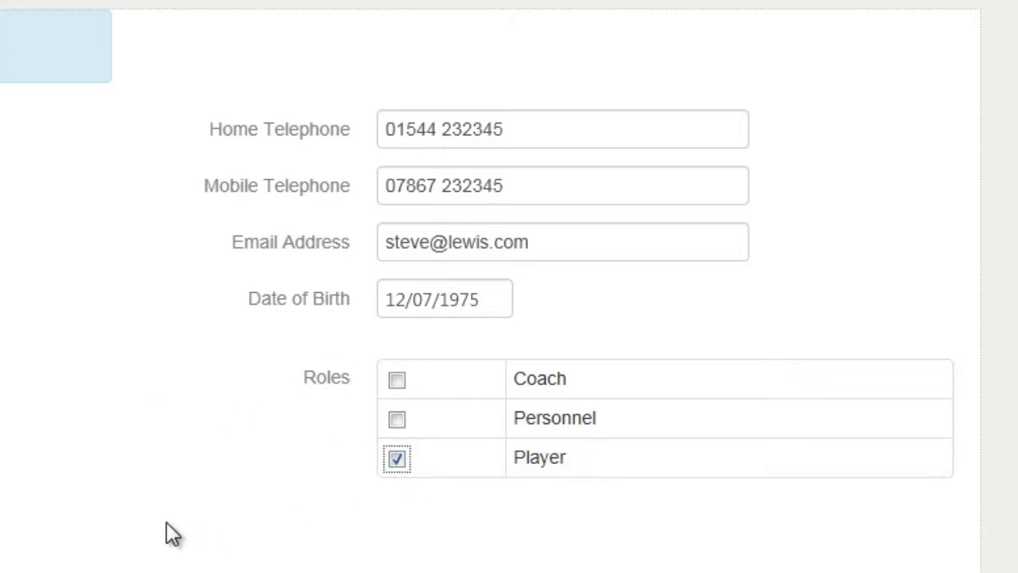
left_click(397, 420)
left_click(397, 381)
left_click(397, 382)
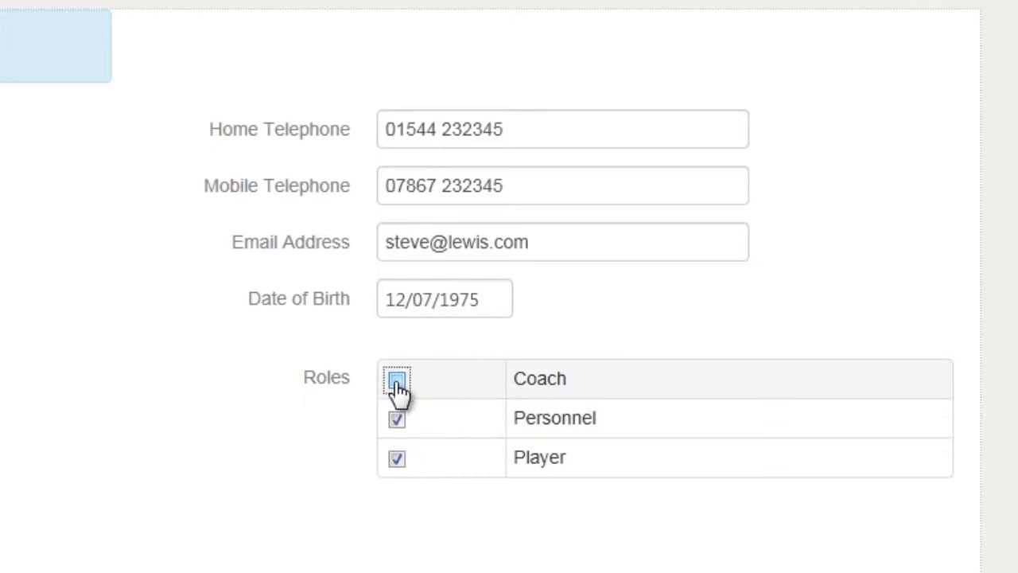
left_click(397, 421)
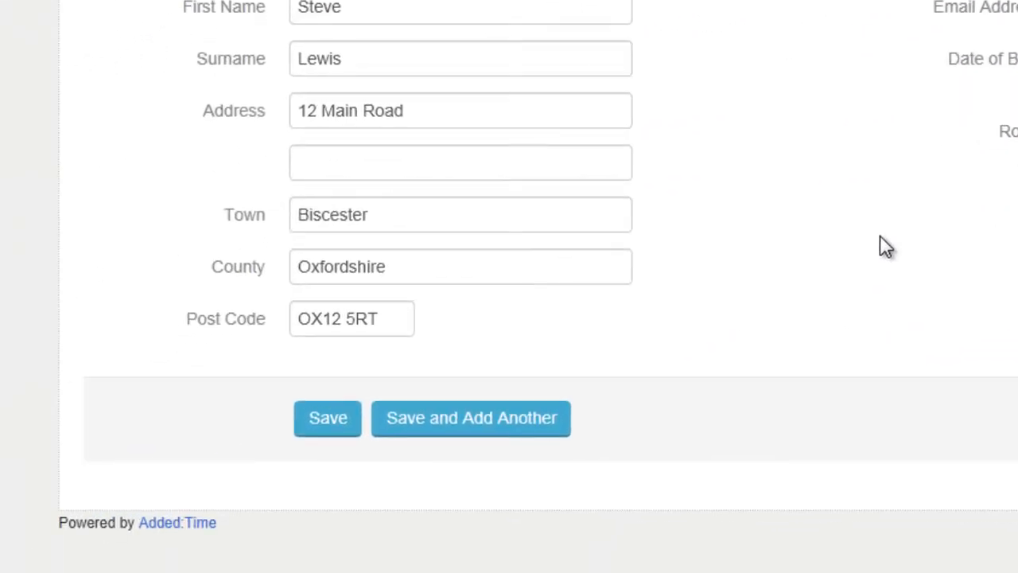
left_click(329, 422)
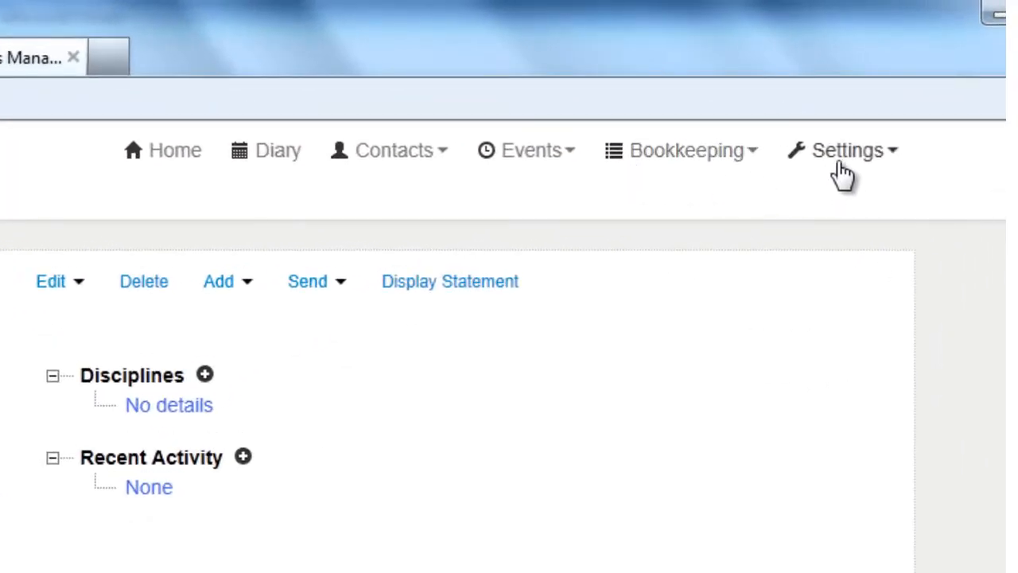
Go to Settings > System Settings and expand the Contact branch of the System tree
left_click(843, 171)
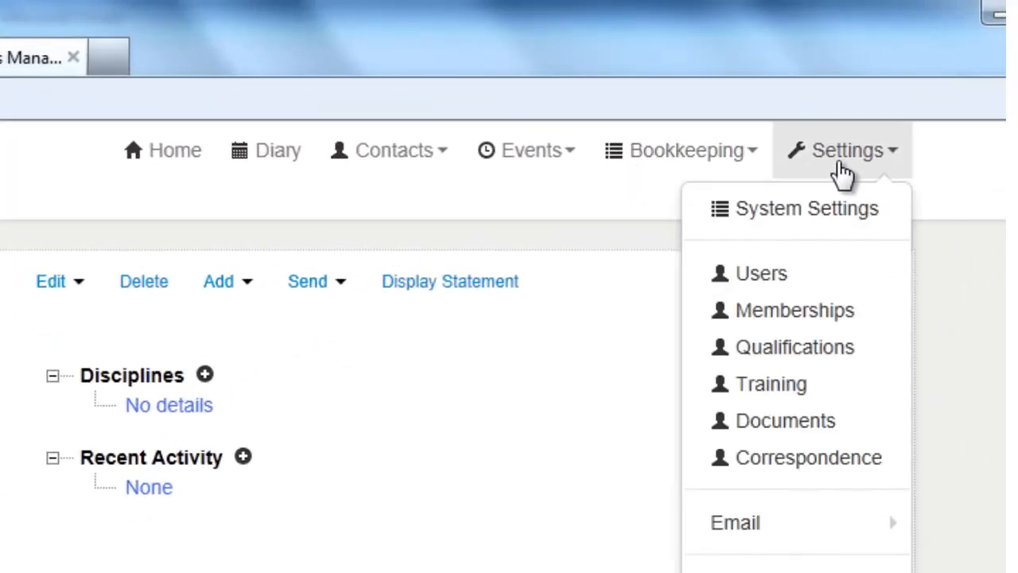
left_click(840, 216)
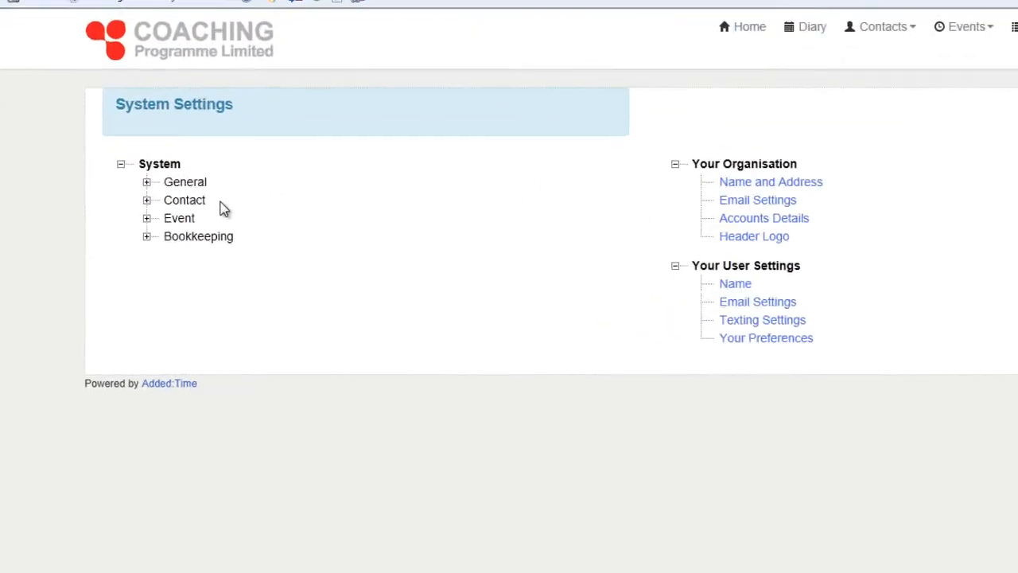
left_click(131, 192)
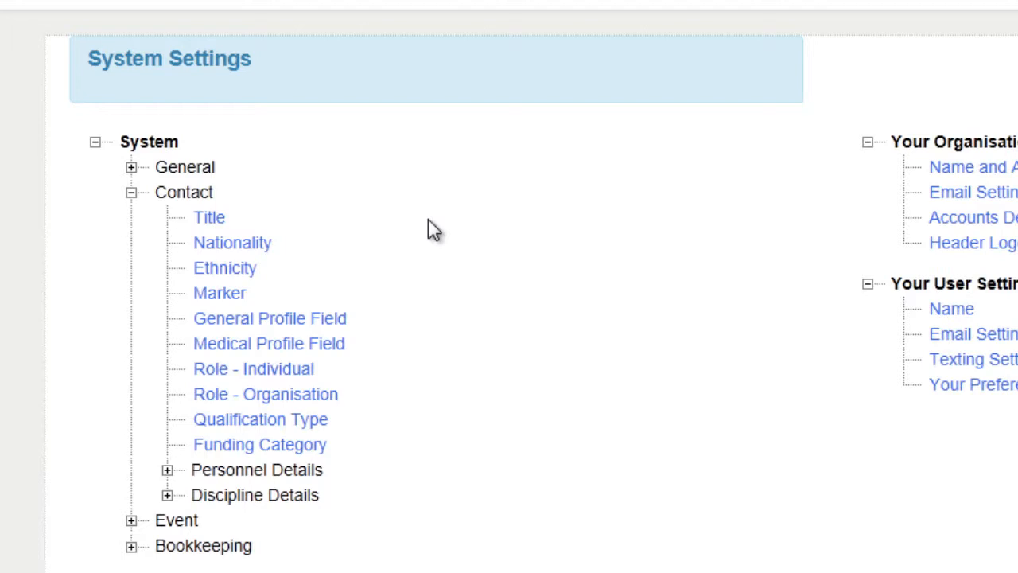
Open Role - Individual under Contact and bring up the Player role for editing
left_click(270, 372)
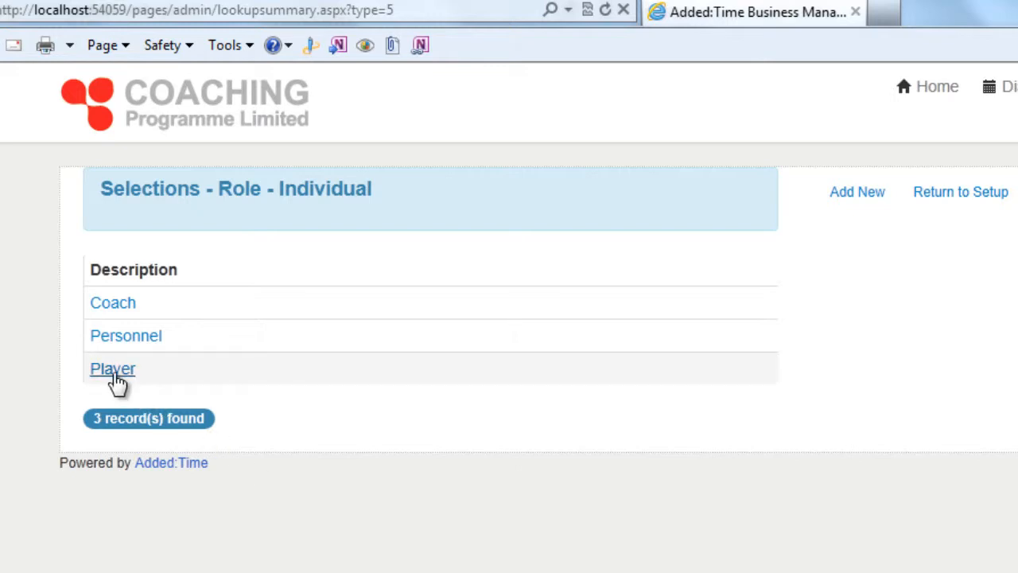
left_click(115, 371)
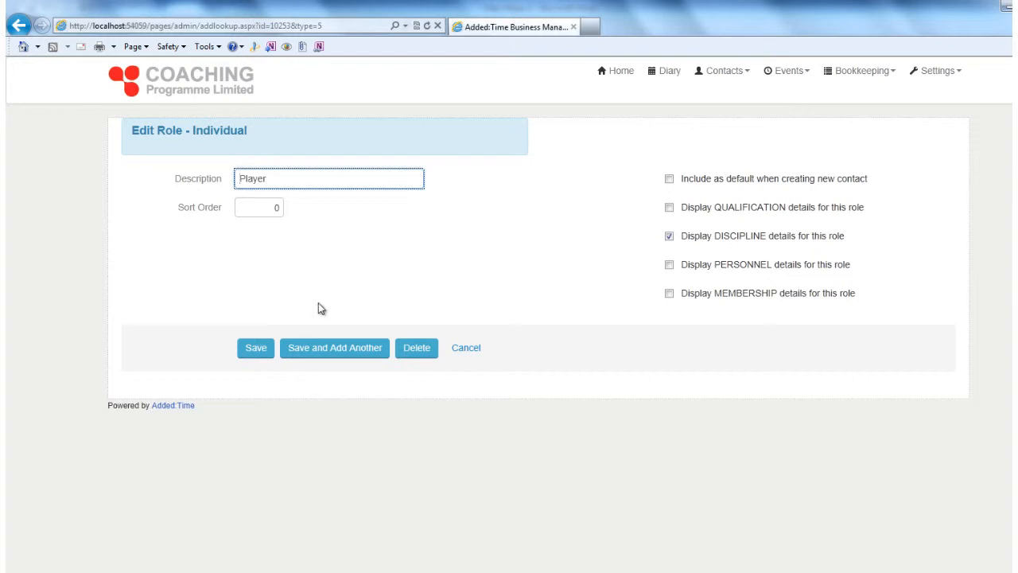
left_click(464, 350)
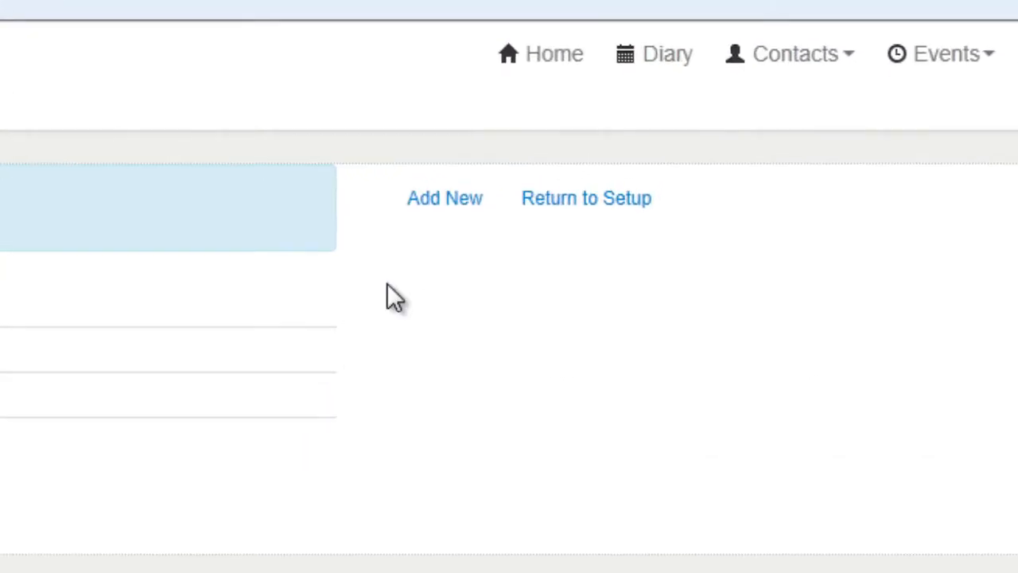
Add a new individual role with the description 'Enquiry' and save it
left_click(442, 200)
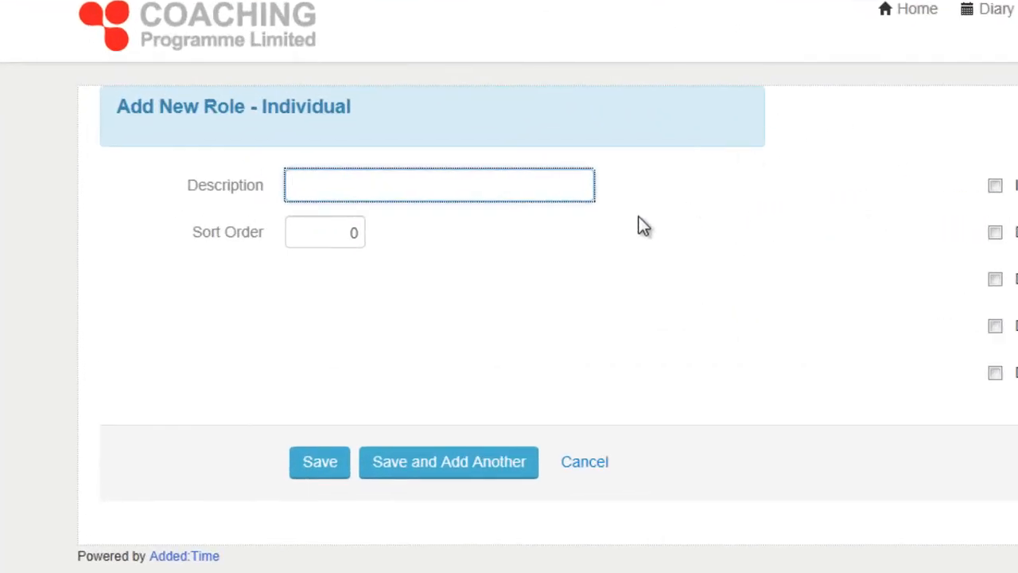
type("Enquiry")
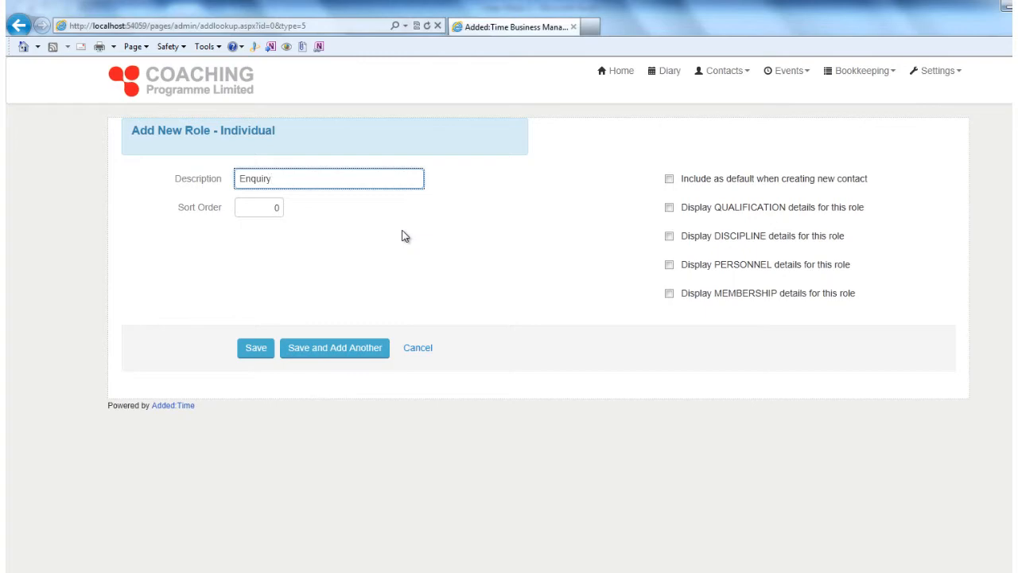
left_click(256, 348)
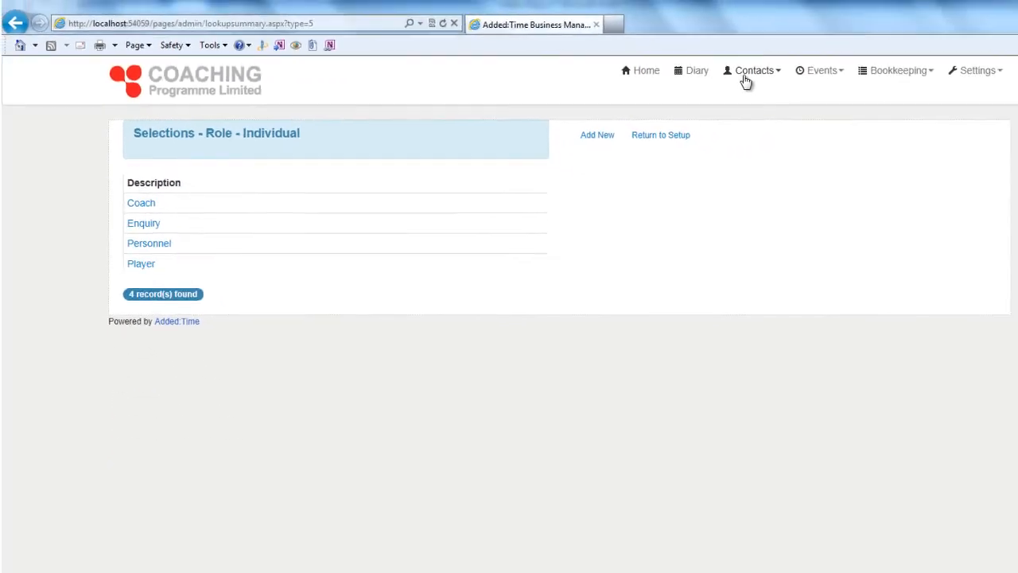
Start a new individual contact and enter the person's first name and surname
left_click(752, 73)
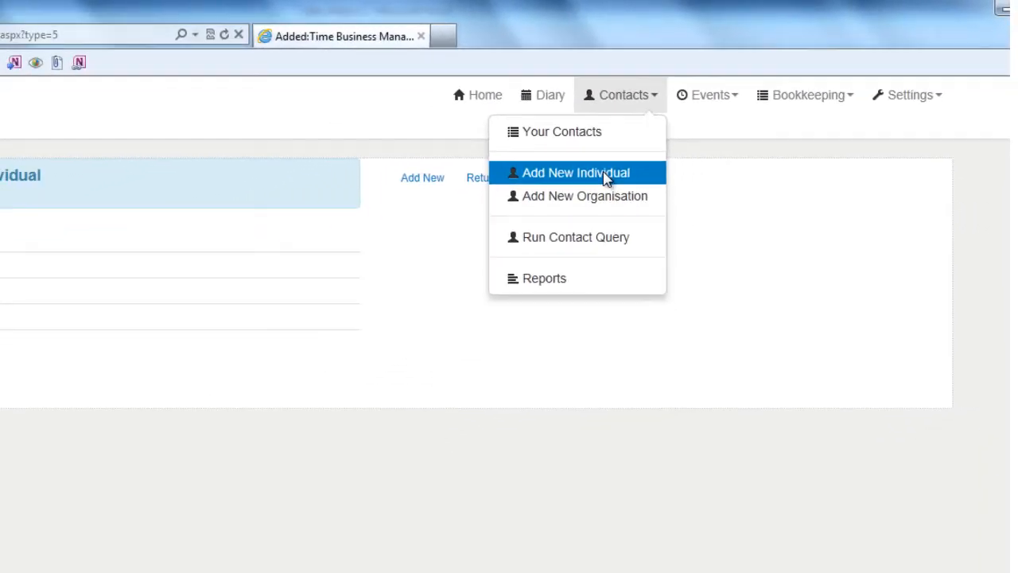
left_click(469, 236)
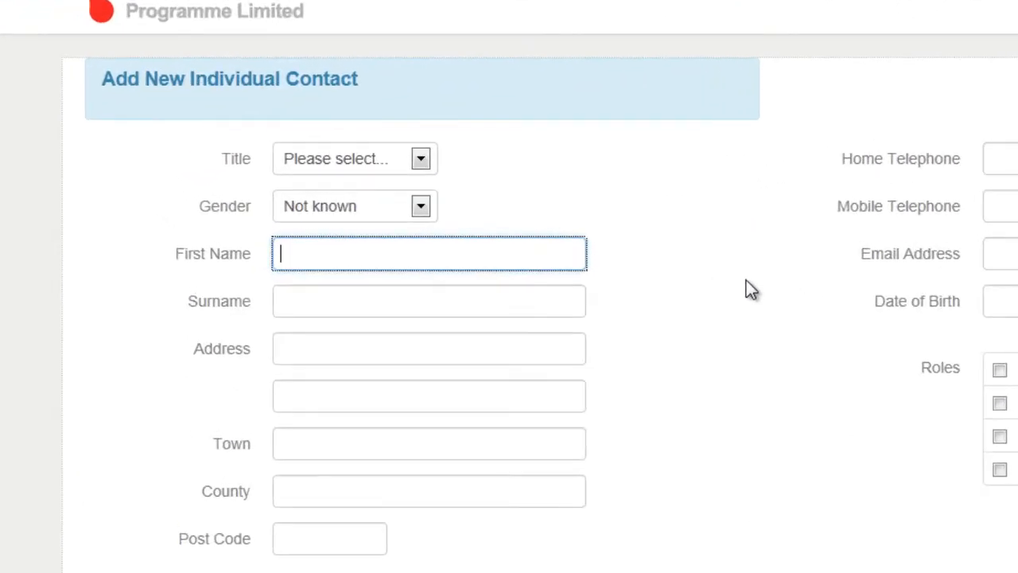
key("Tab")
Fill in the contact's street, town, county and post code, tick the Enquiry role, and save
key("Tab")
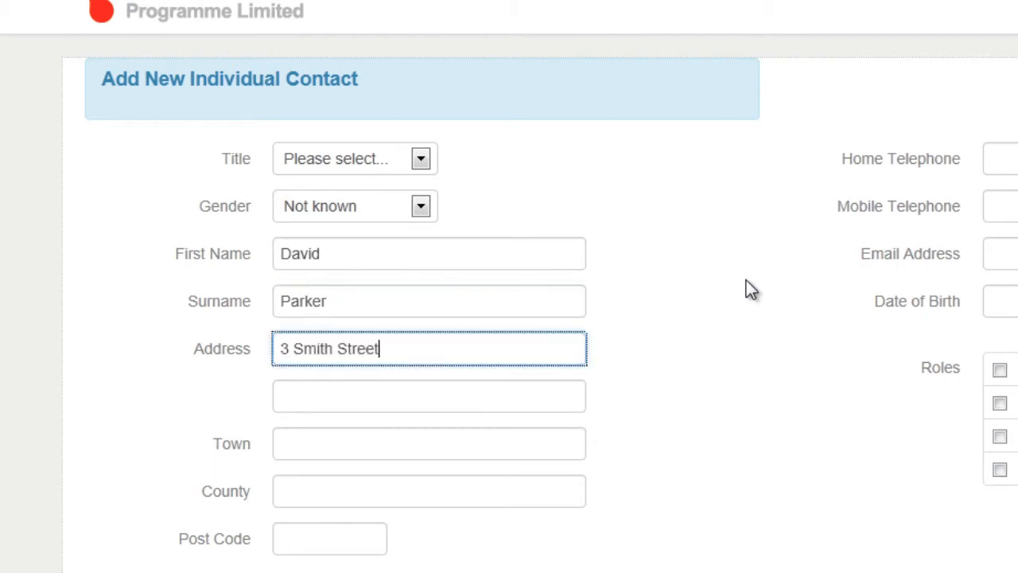
key("Tab")
key("Tab")
type("Telford")
key("Tab")
type("Shropshire")
key("Tab")
type("TF2 7RT")
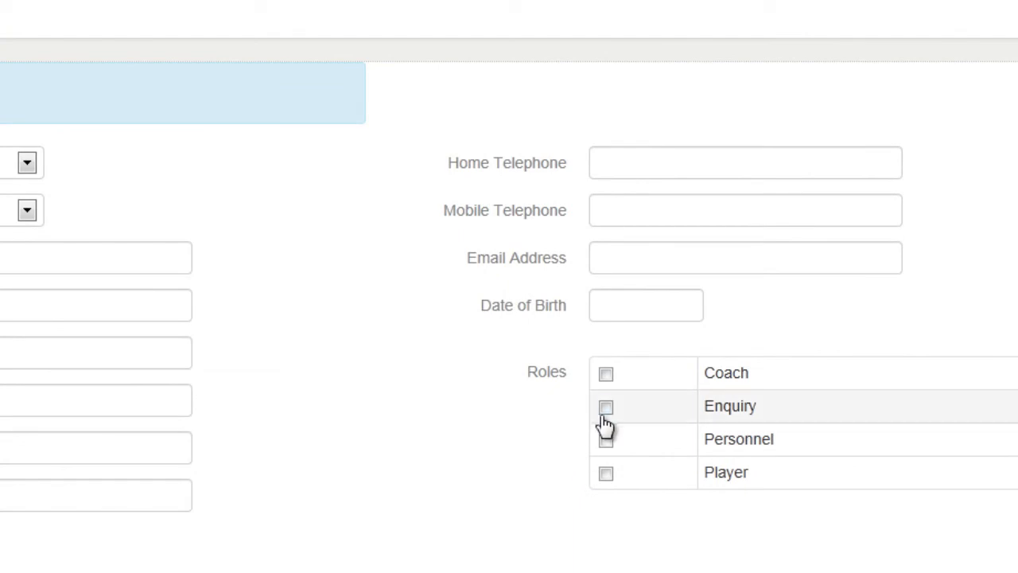
left_click(606, 407)
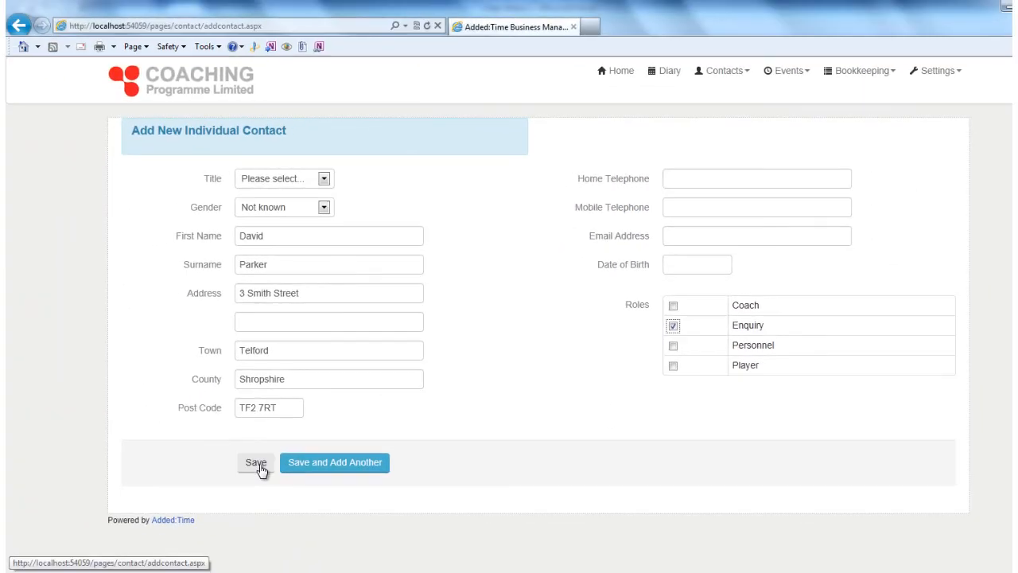
left_click(256, 463)
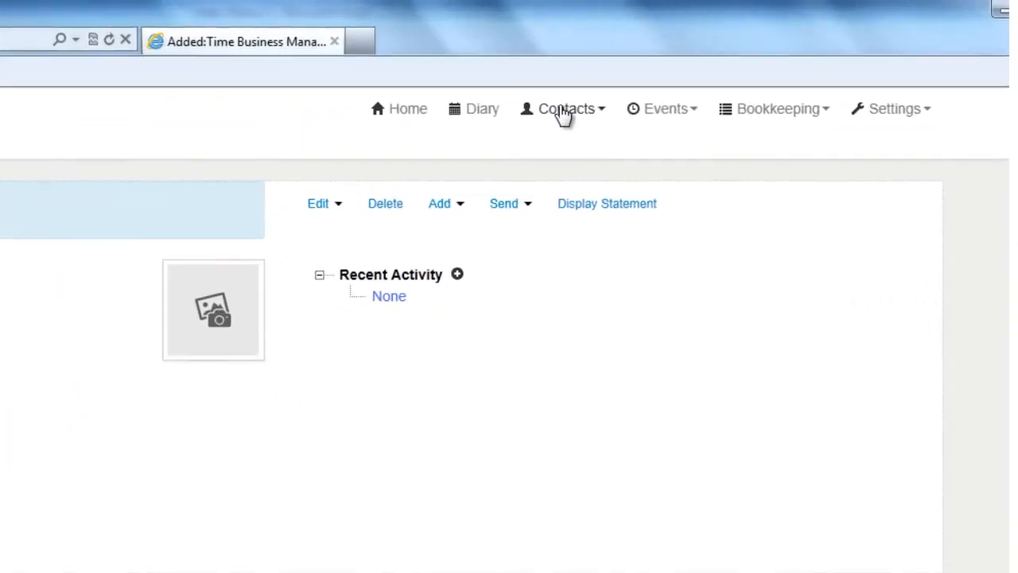
Build a new contact query with a Roles filter set to Enquiry and run it
left_click(563, 111)
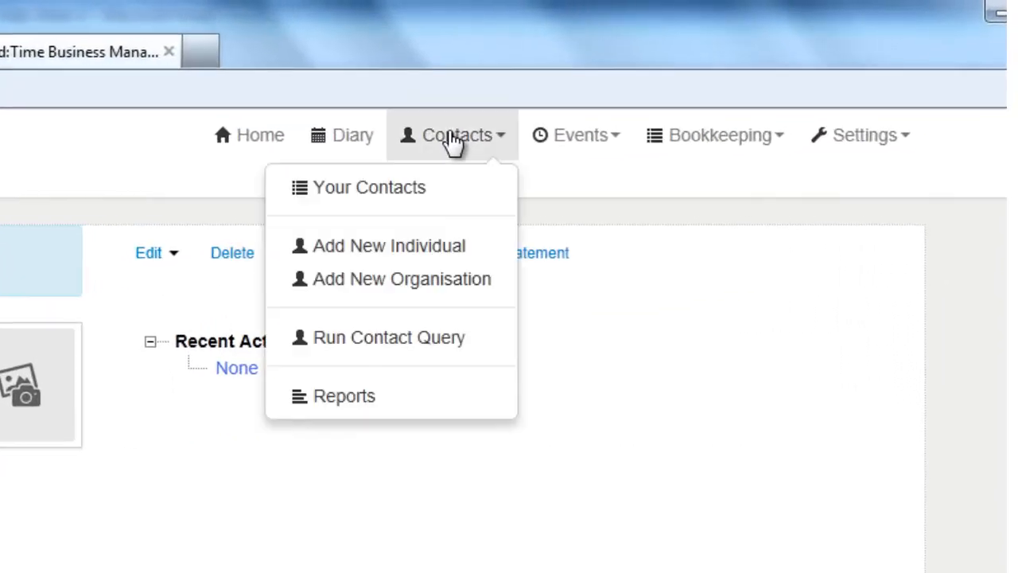
left_click(540, 274)
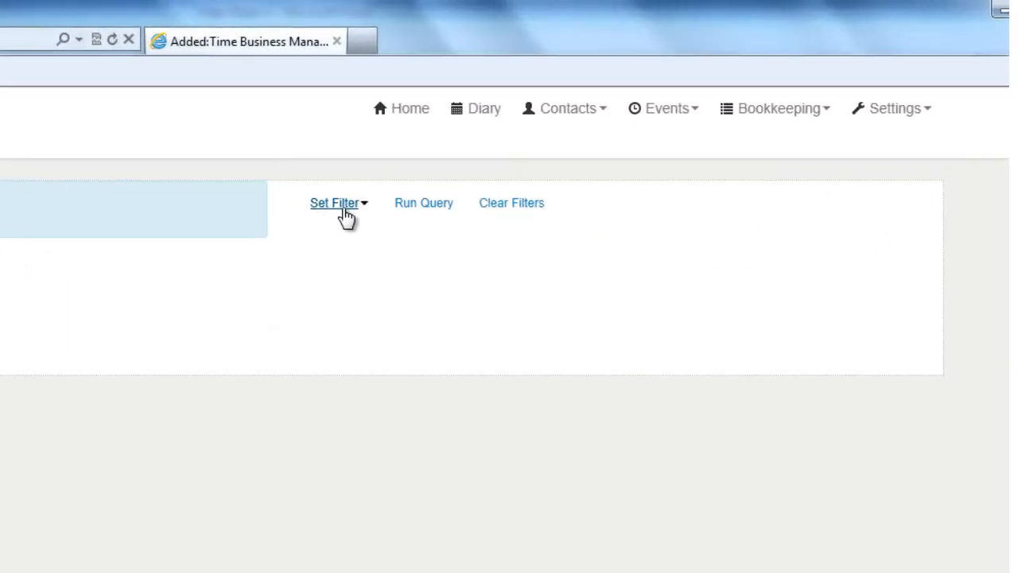
left_click(338, 203)
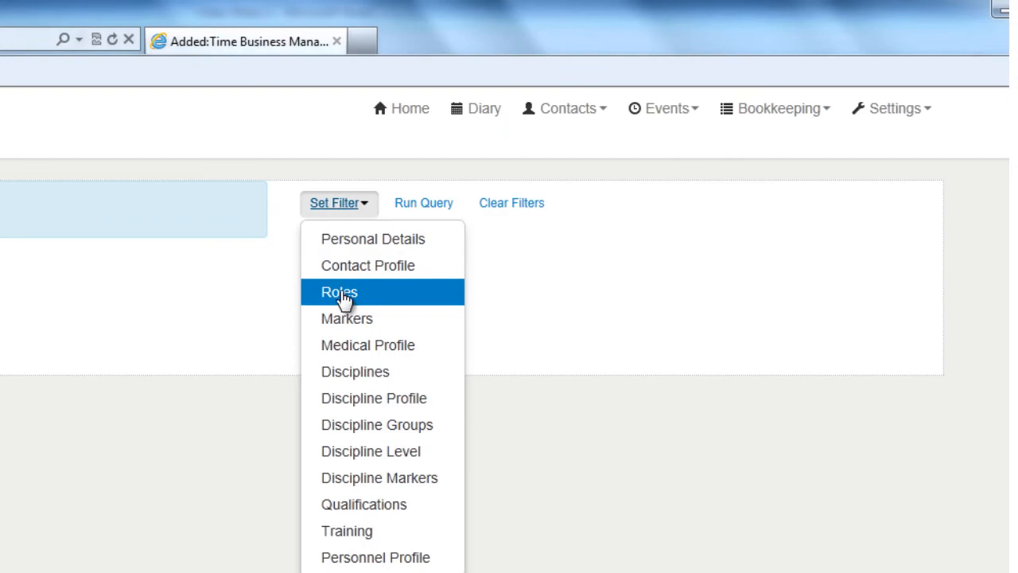
left_click(342, 294)
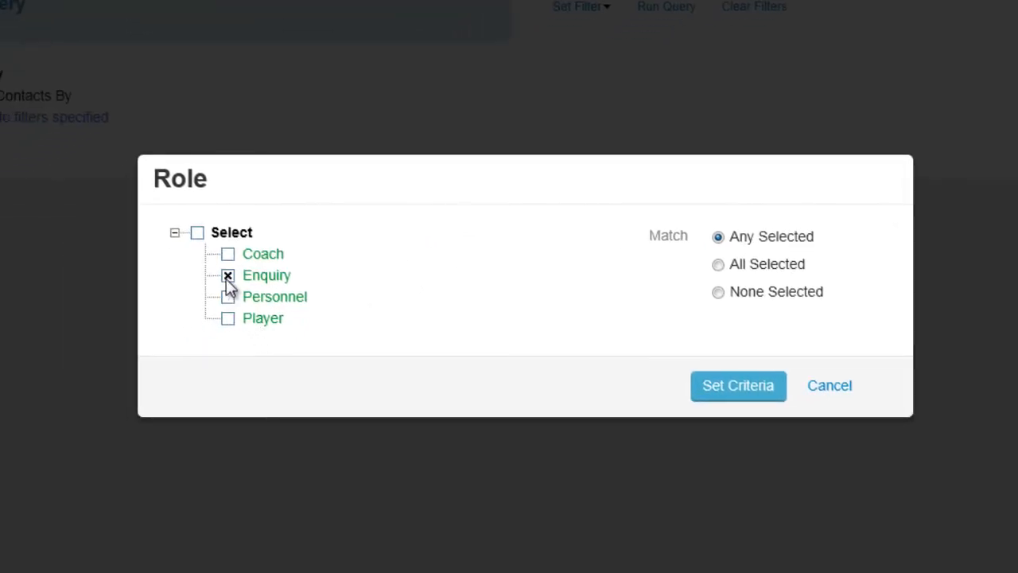
left_click(733, 405)
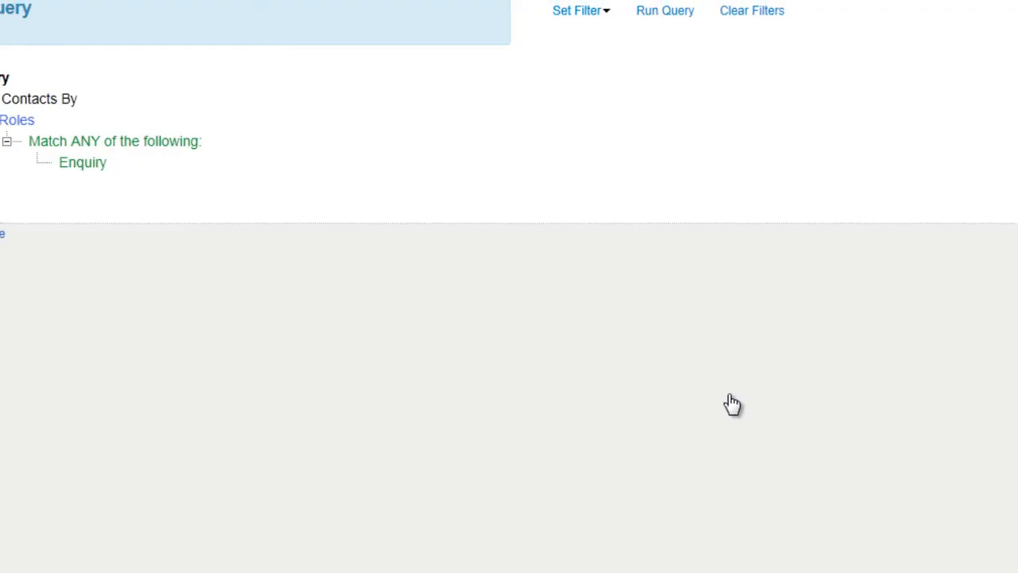
left_click(664, 12)
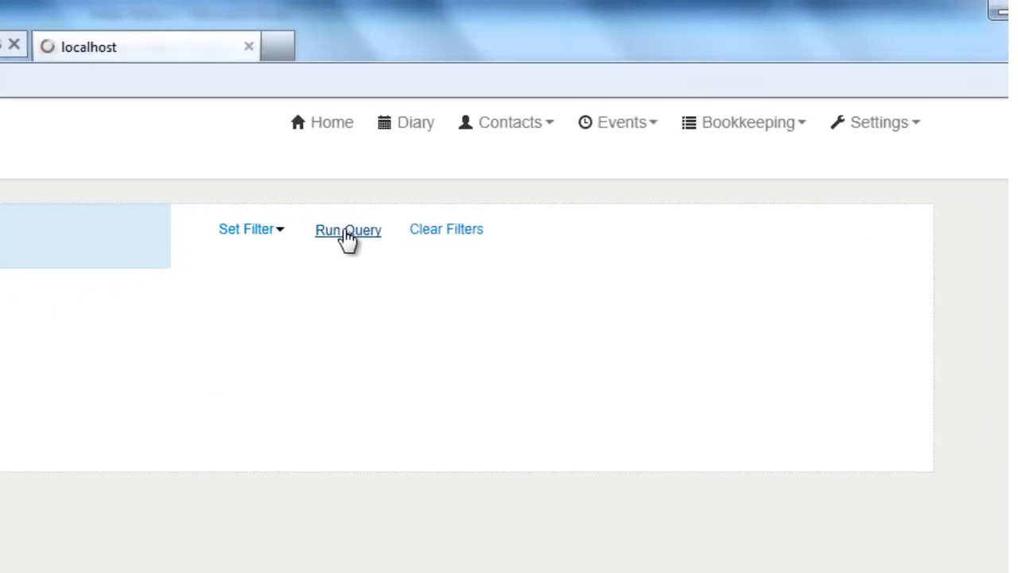